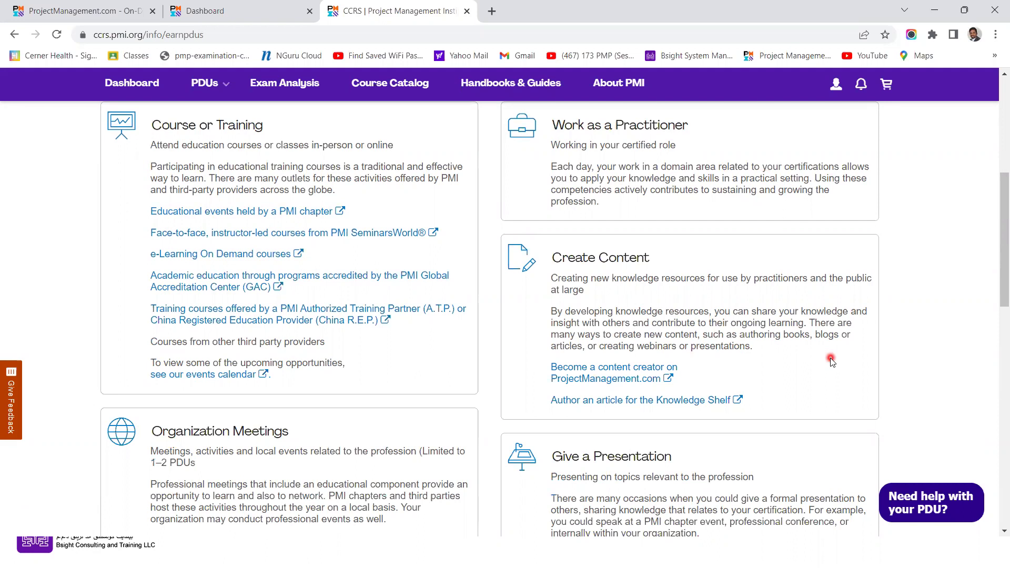
- Review the Education and Giving Back activity categories on the Earn PDUs page
scroll(829, 363, "down", 4)
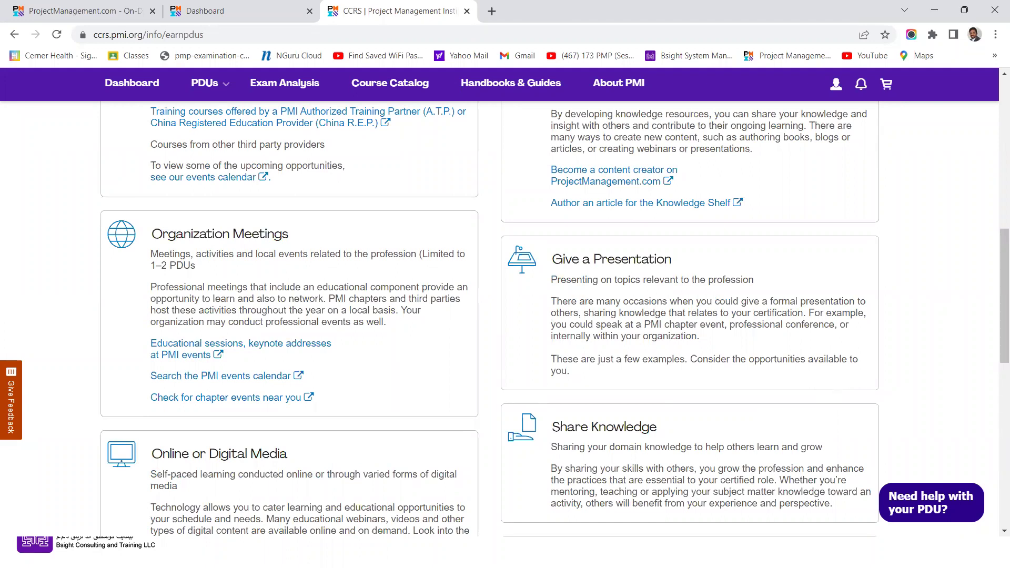
scroll(736, 381, "down", 3)
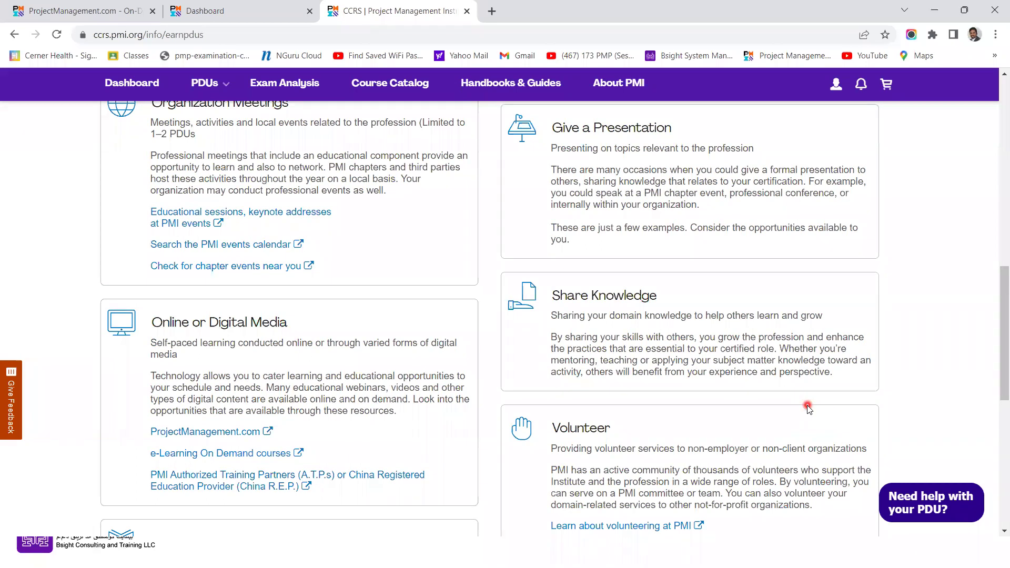
scroll(920, 394, "down", 1)
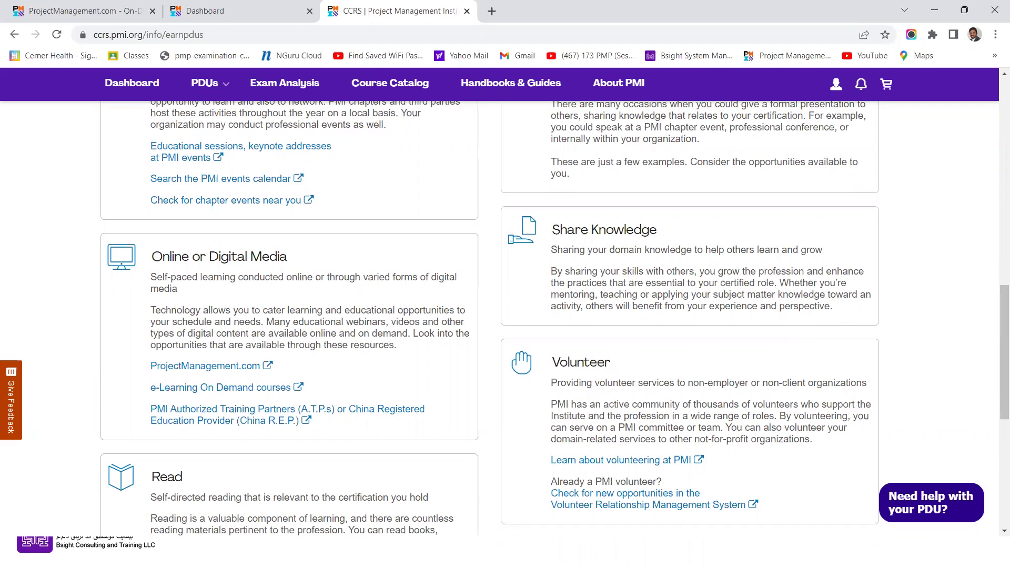
scroll(742, 403, "up", 6)
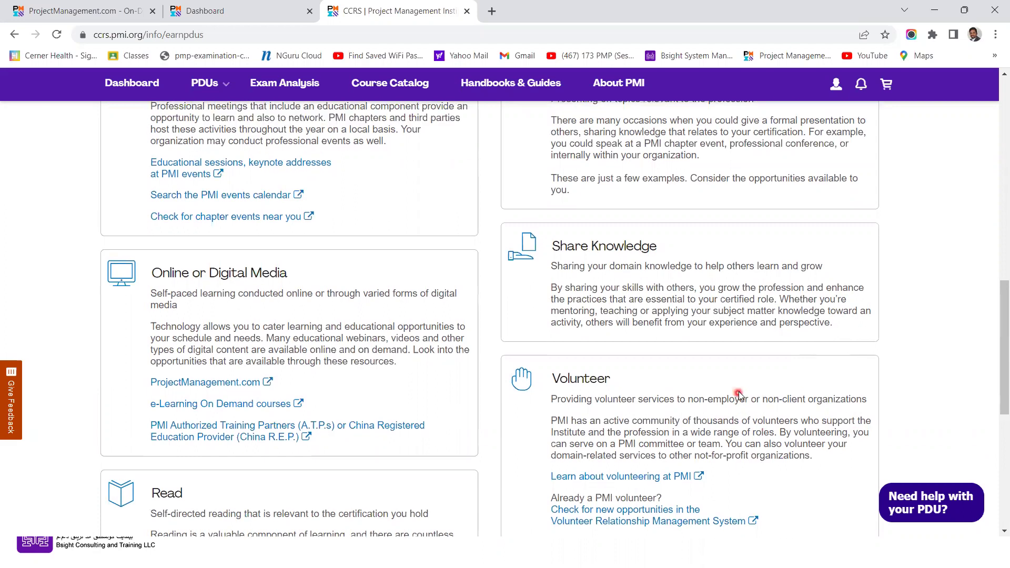
scroll(779, 372, "up", 4)
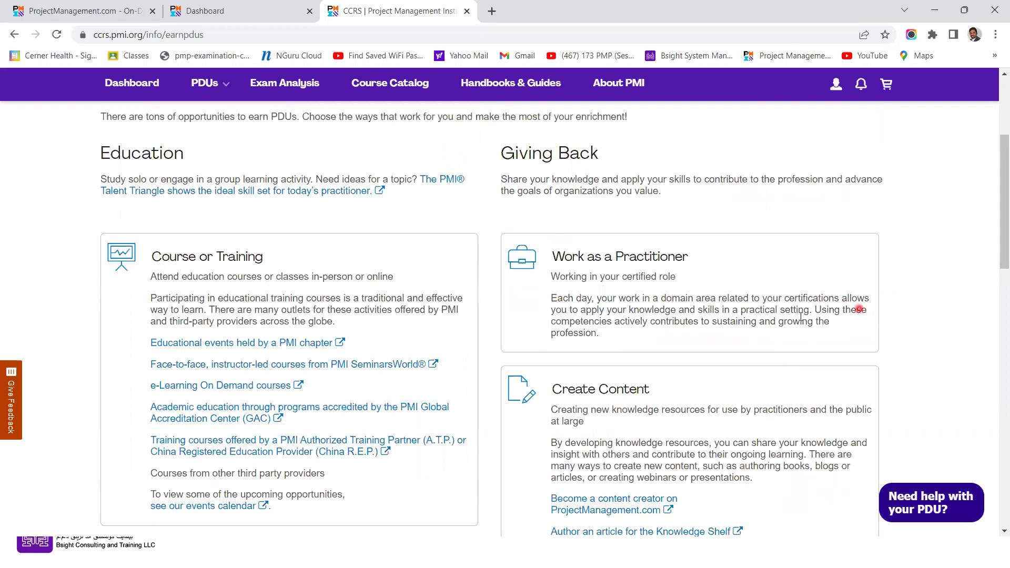
scroll(421, 262, "up", 5)
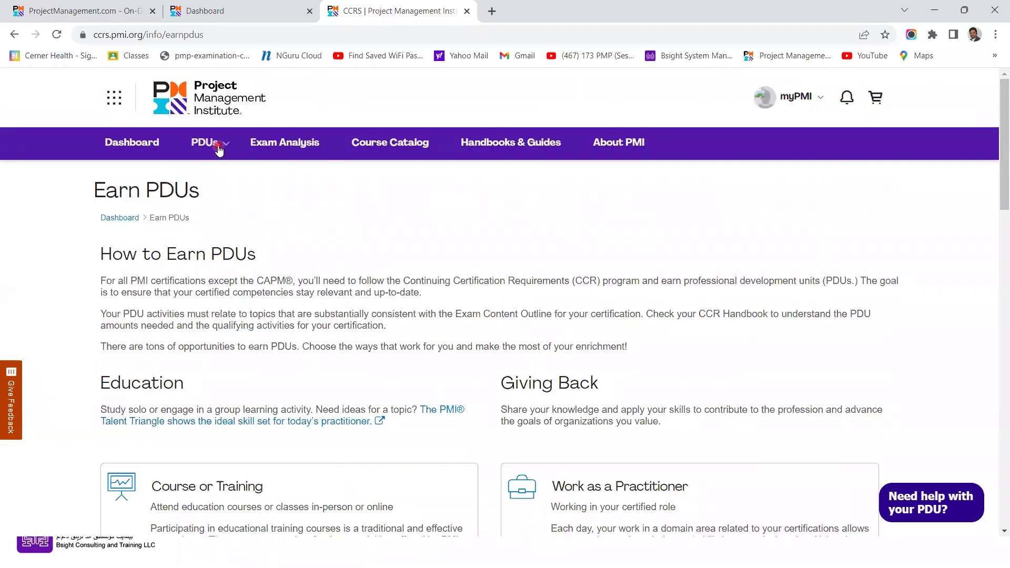
- Go to Report PDUs and start a new claim for a Course or Training activity
left_click(218, 149)
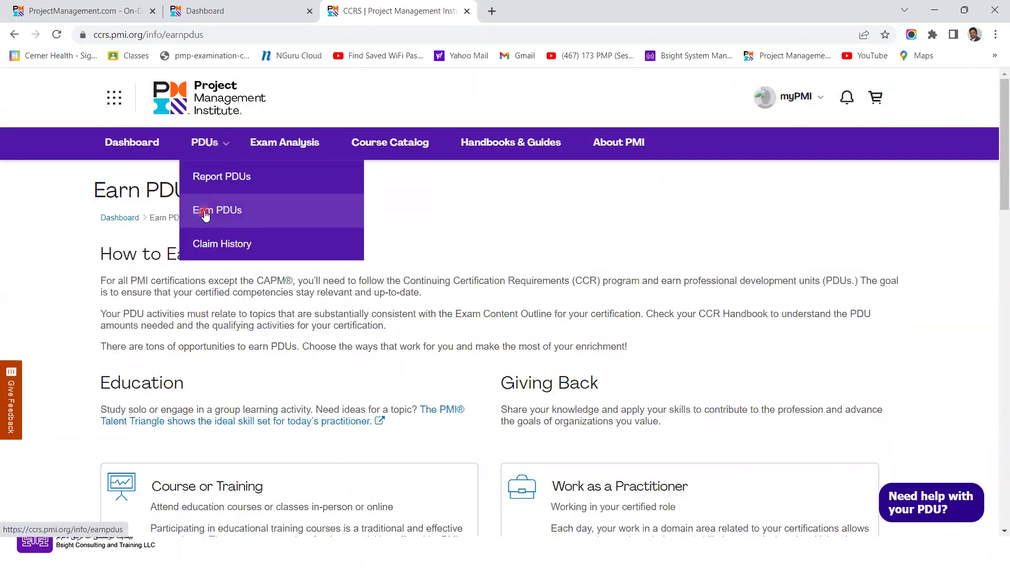
left_click(223, 179)
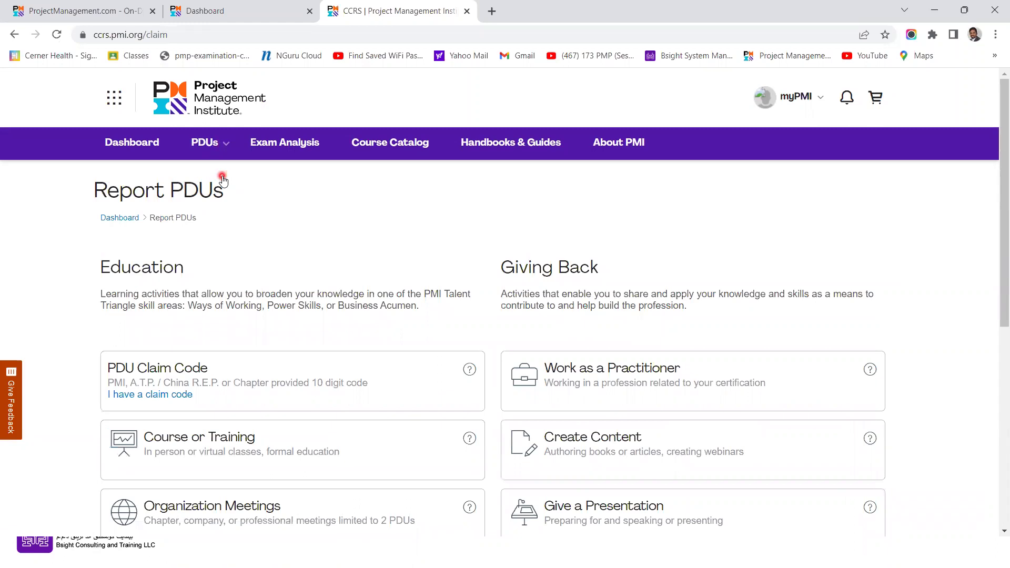
scroll(393, 284, "down", 3)
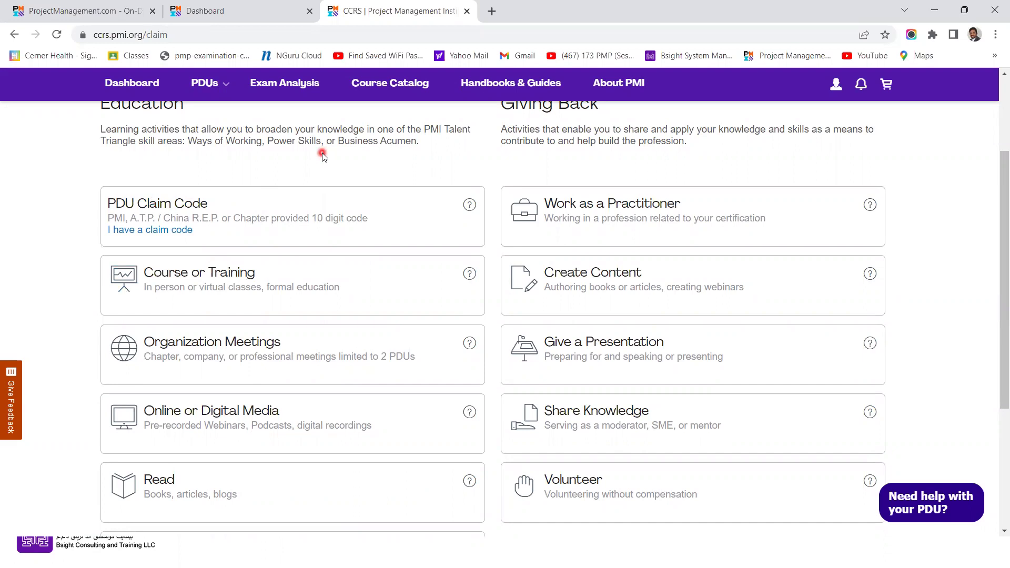
left_click(194, 277)
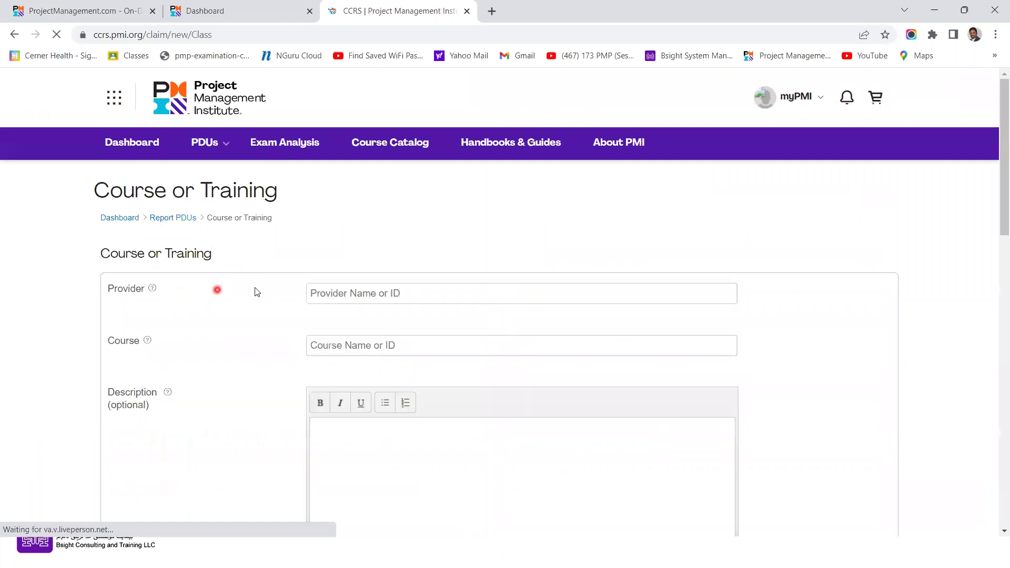
- Examine the Provider, Course and Description fields of the Course or Training claim form
left_click(342, 293)
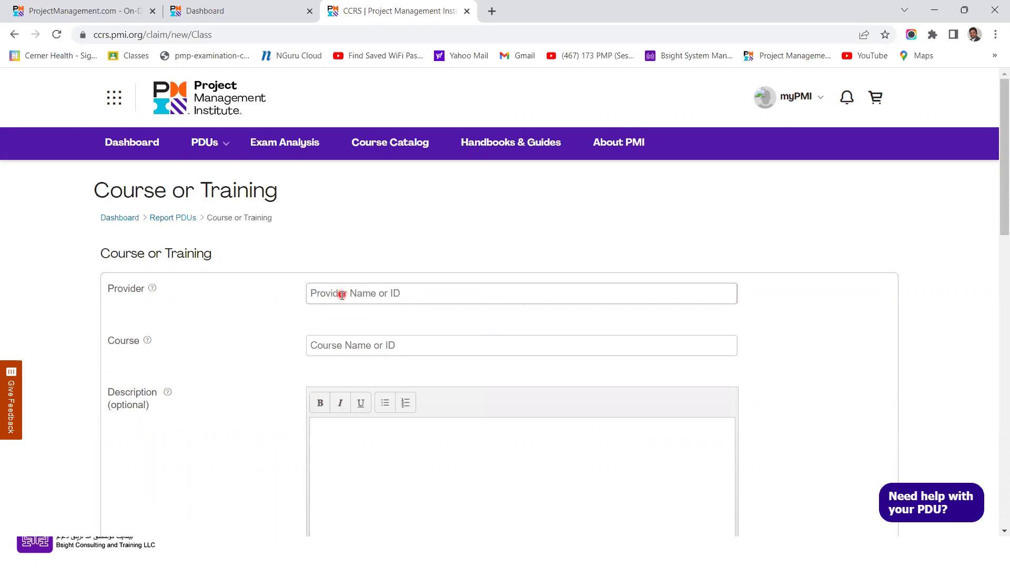
left_click(340, 345)
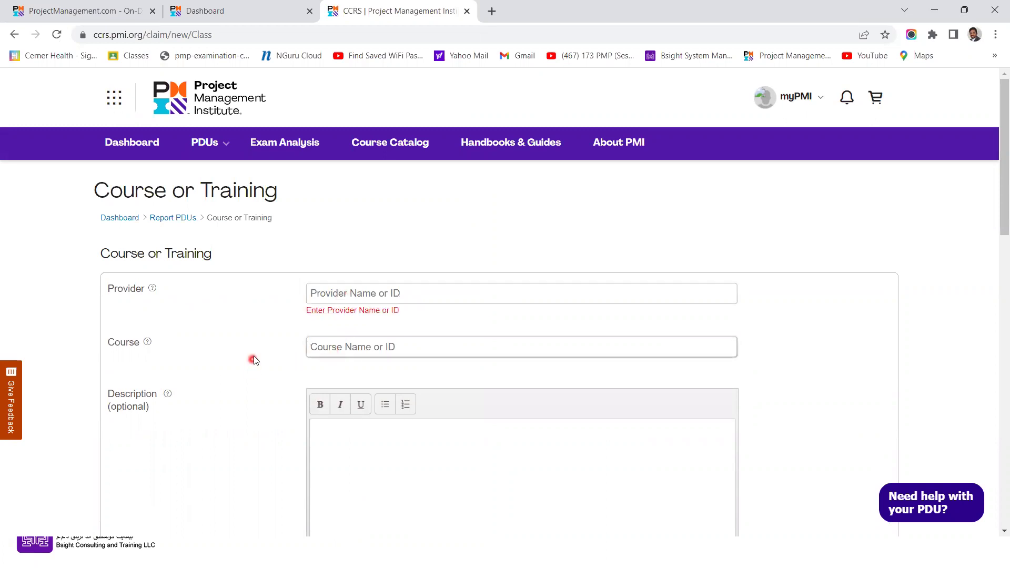
scroll(270, 345, "down", 4)
left_click(371, 216)
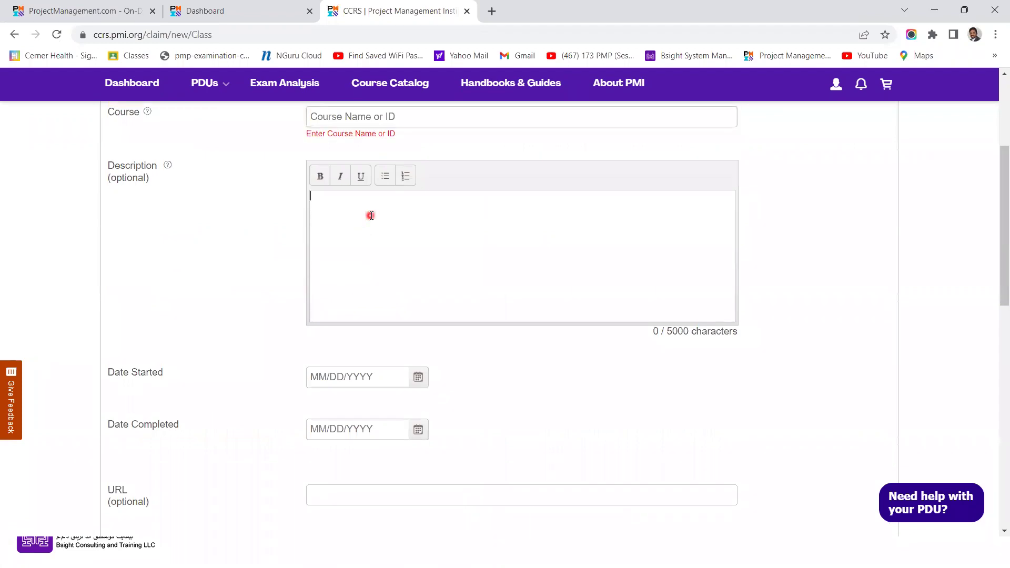
scroll(154, 185, "up", 3)
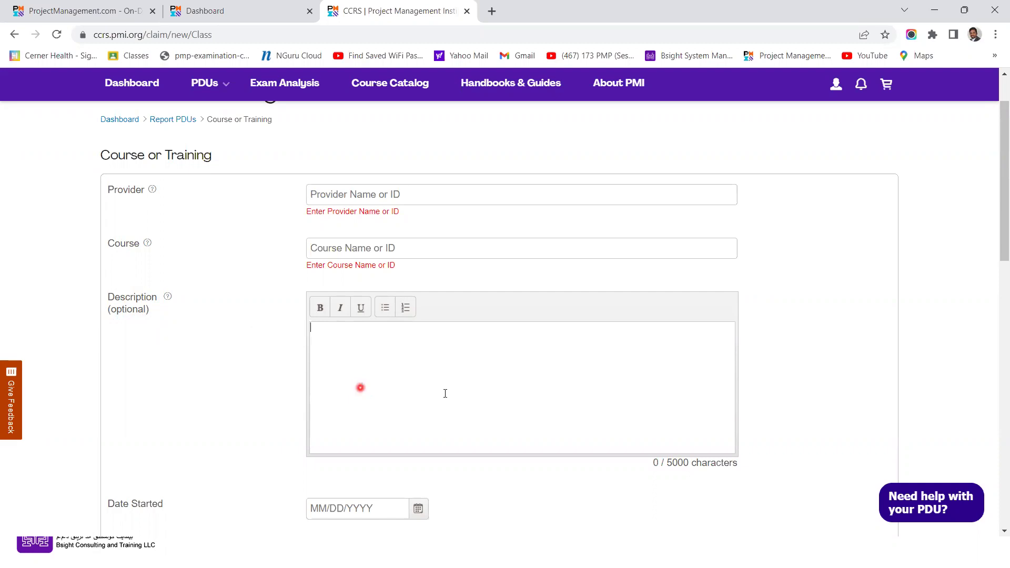
scroll(445, 393, "down", 2)
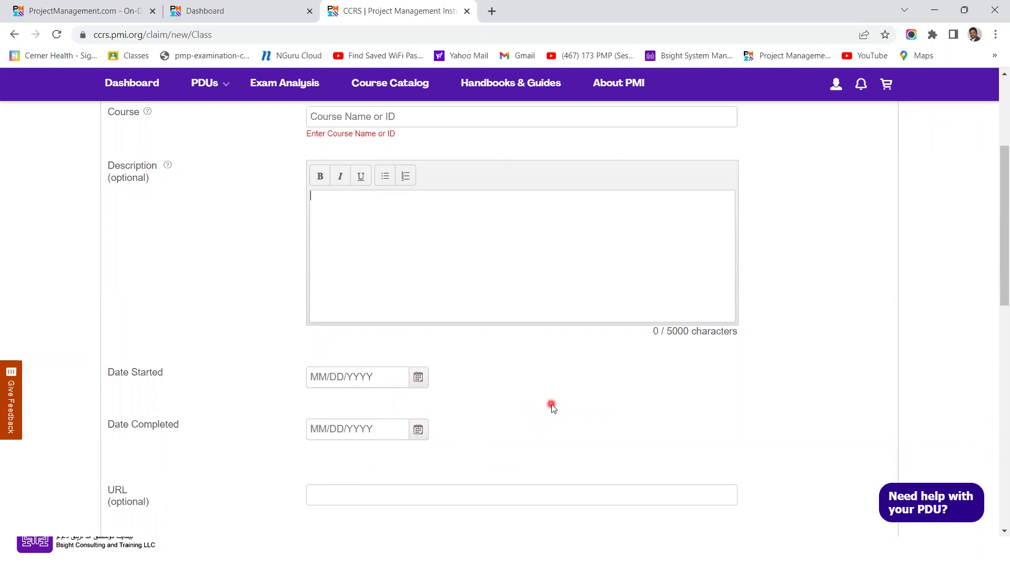
- Examine the date, URL and contact fields of the claim form and its PDUs Claimed table
scroll(551, 407, "down", 2)
left_click(362, 368)
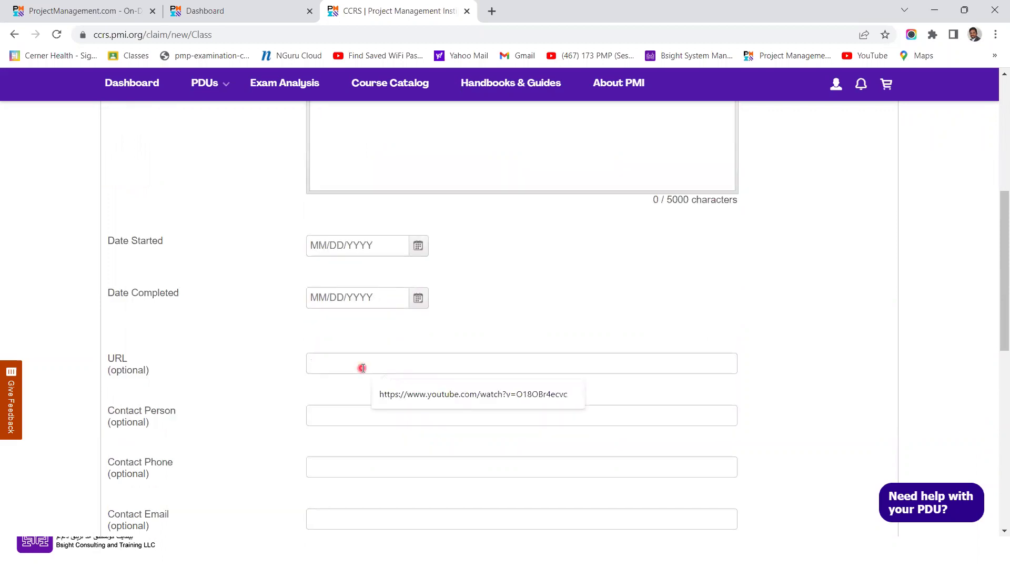
left_click(897, 308)
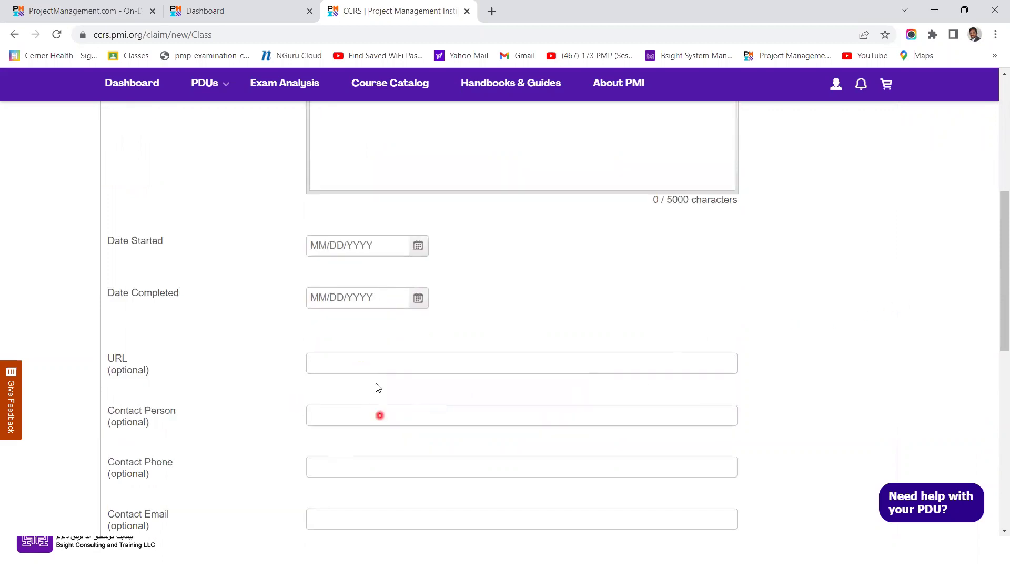
left_click(331, 425)
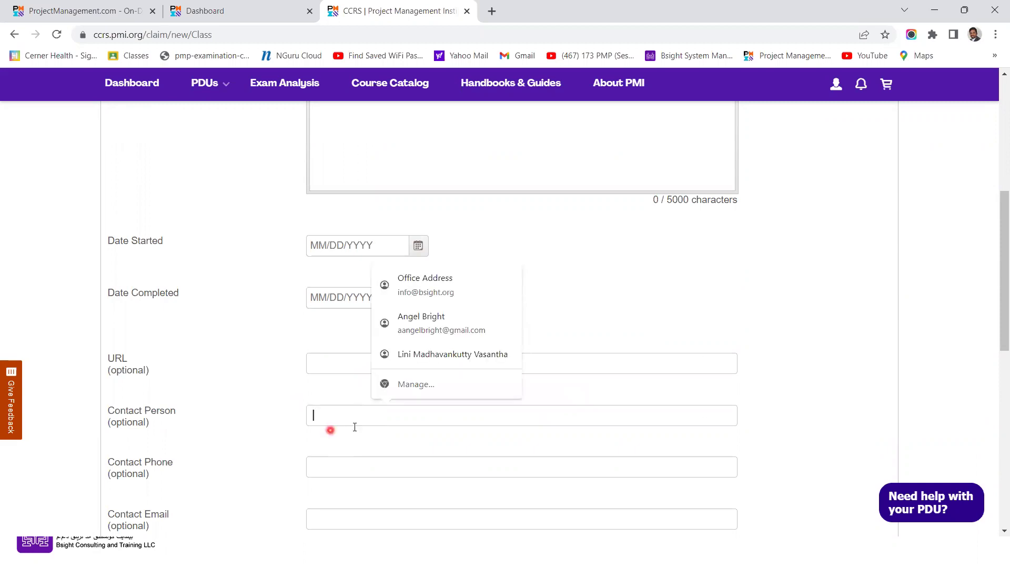
left_click(819, 361)
scroll(825, 352, "down", 3)
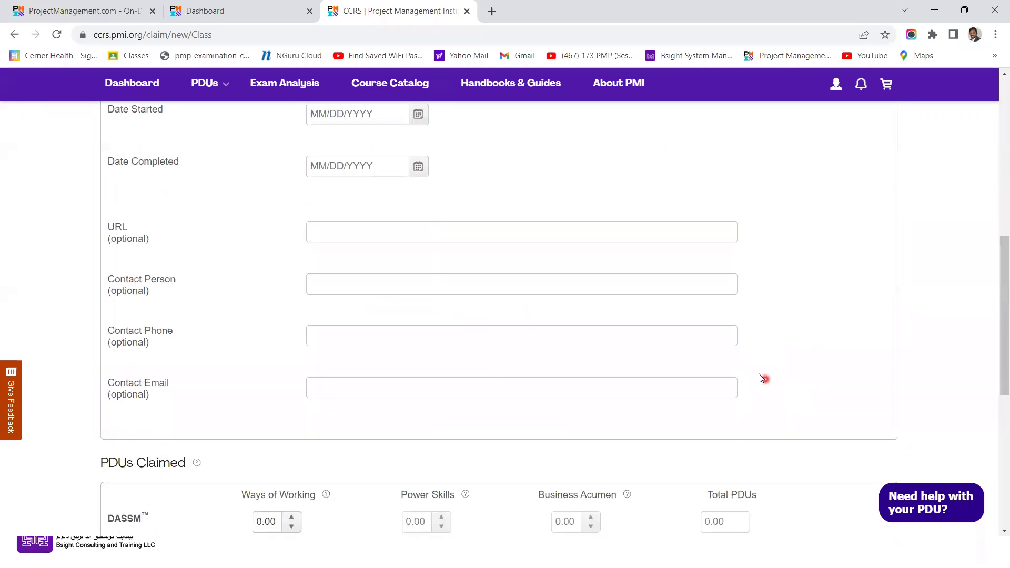
left_click(319, 345)
left_click(320, 392)
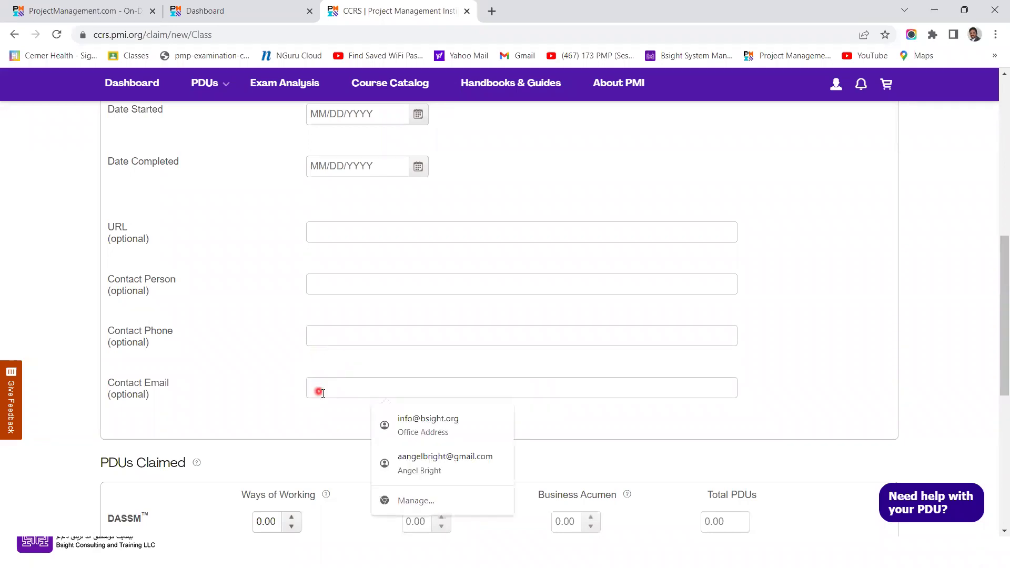
left_click(260, 422)
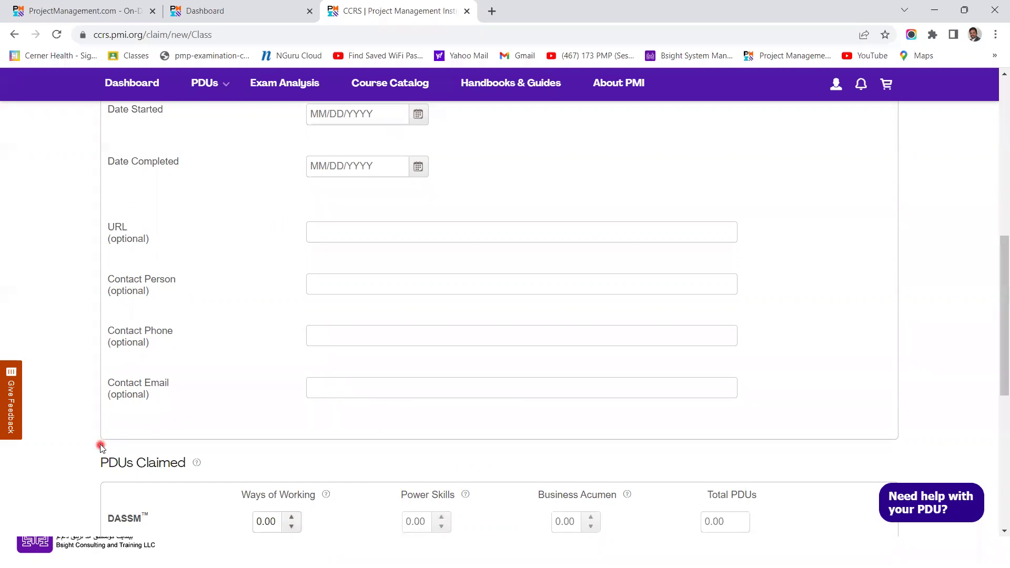
scroll(103, 447, "down", 5)
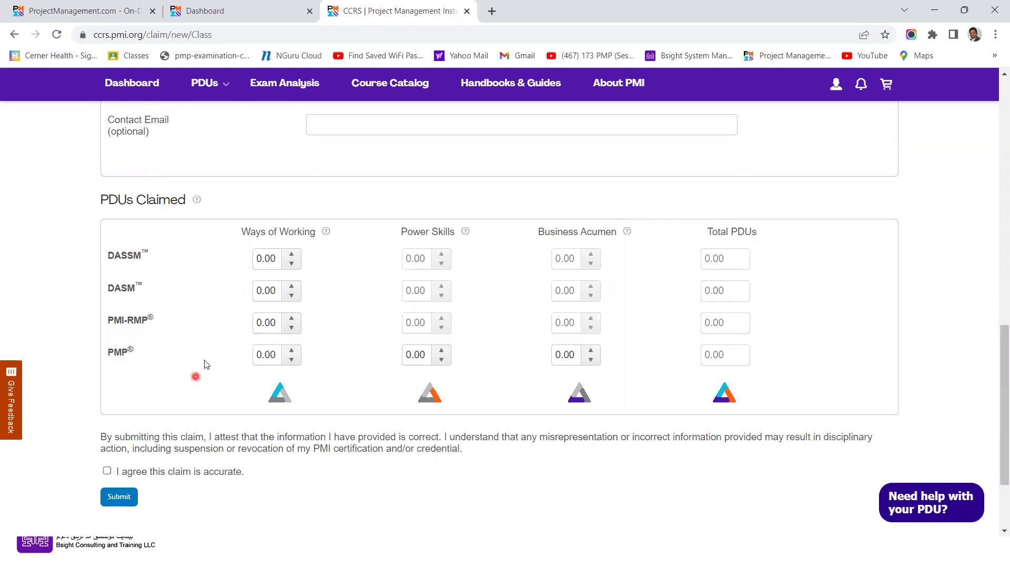
scroll(202, 358, "up", 15)
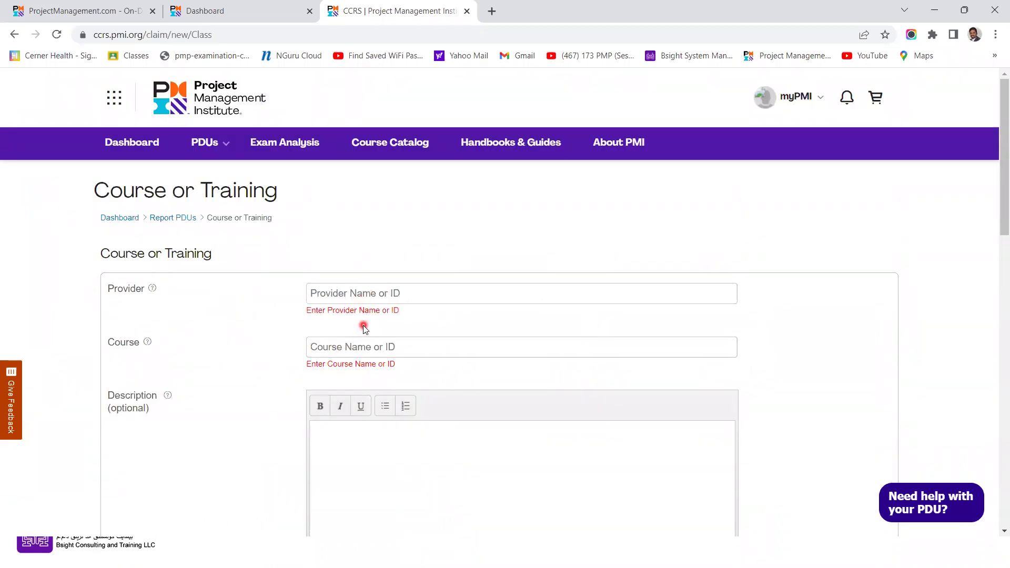
- In PDUs Claimed, set the PMP row's Power Skills to 2 and Business Acumen to 1
scroll(359, 337, "down", 10)
scroll(359, 333, "down", 3)
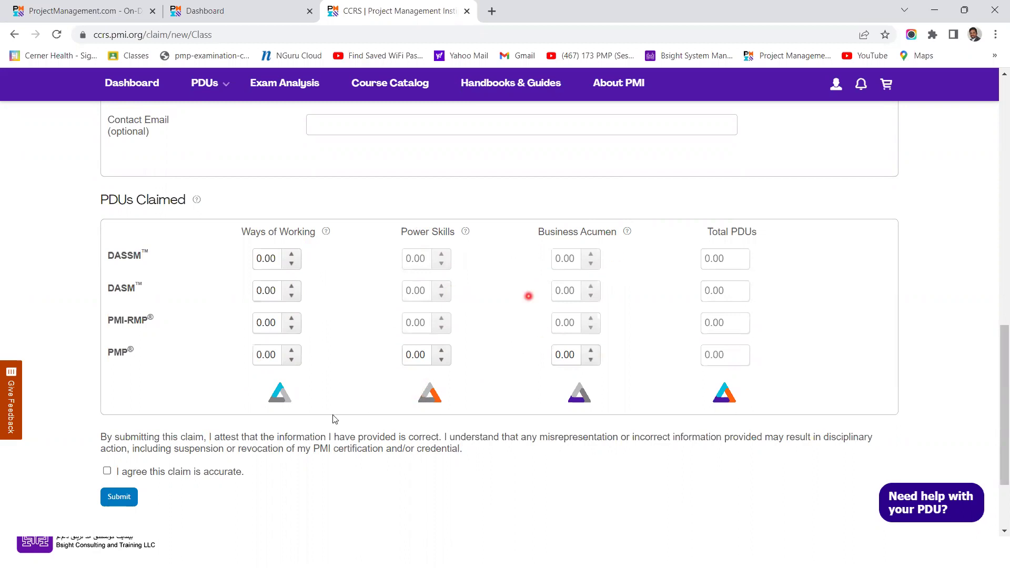
left_click(423, 359)
left_click_drag(402, 355, 436, 356)
type("2")
left_click(481, 358)
left_click(559, 358)
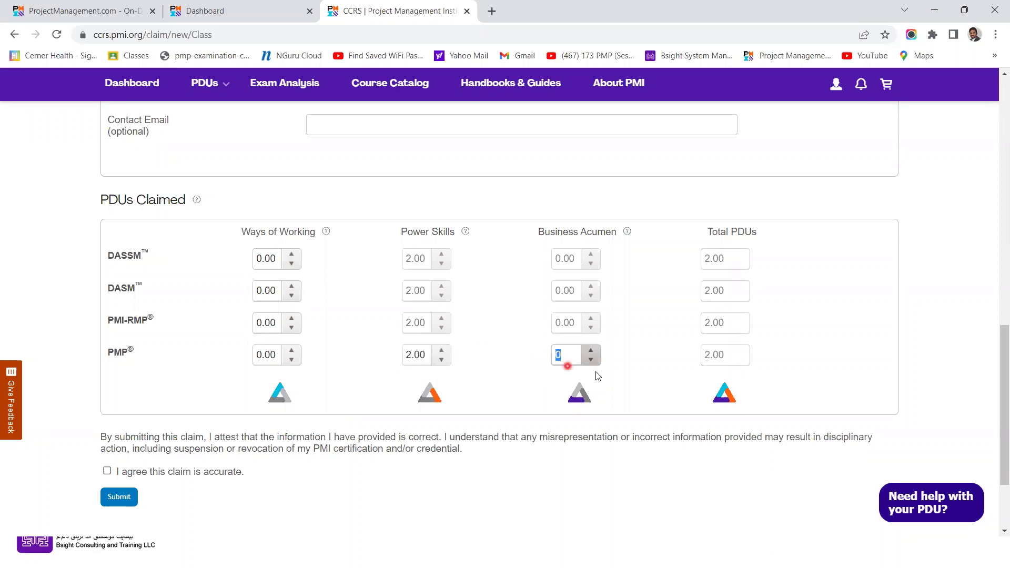
type("1")
left_click(632, 357)
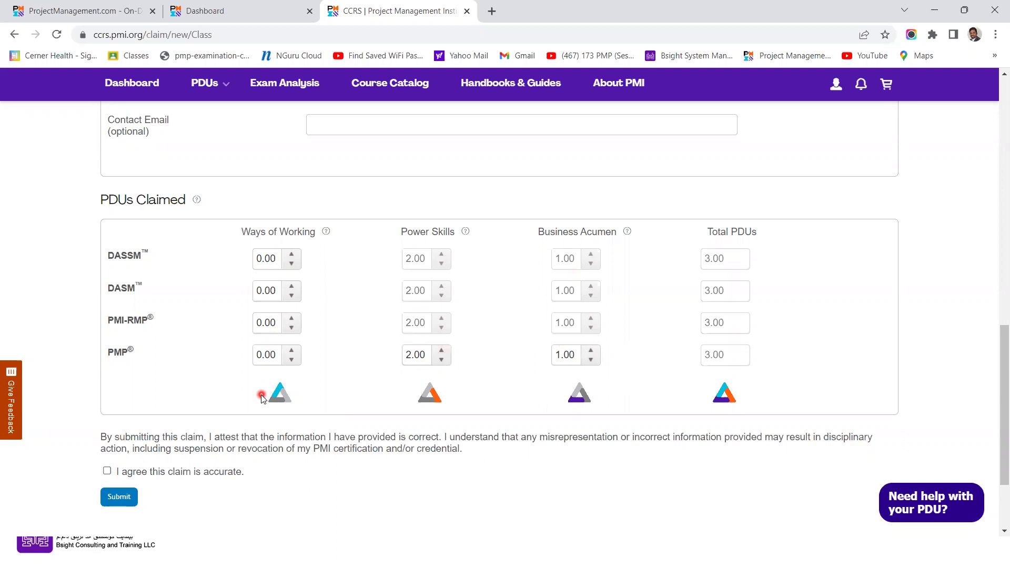
- Set the PMP row's Ways of Working PDUs to 7
left_click(258, 357)
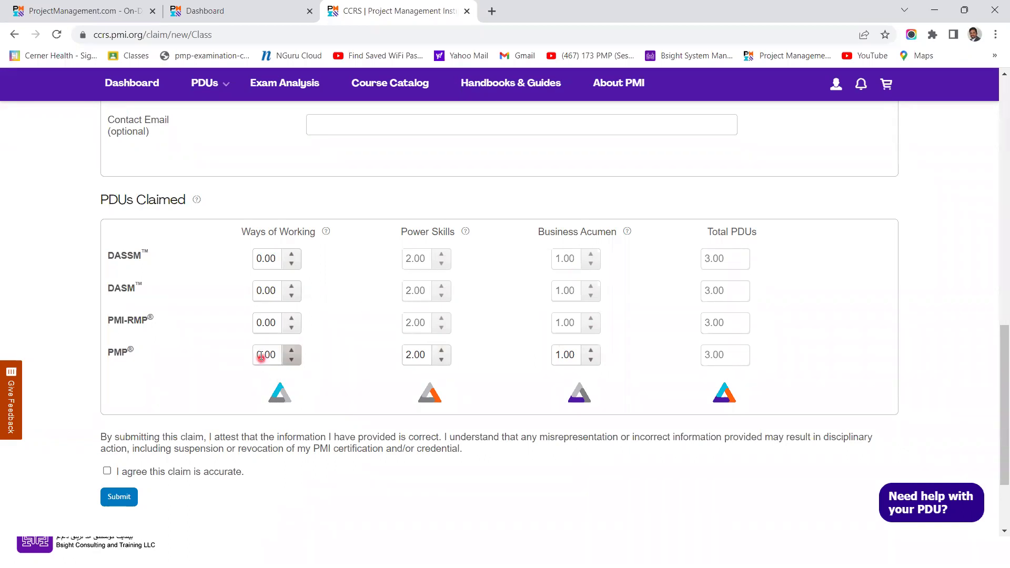
double_click(261, 356)
type("7")
left_click(342, 372)
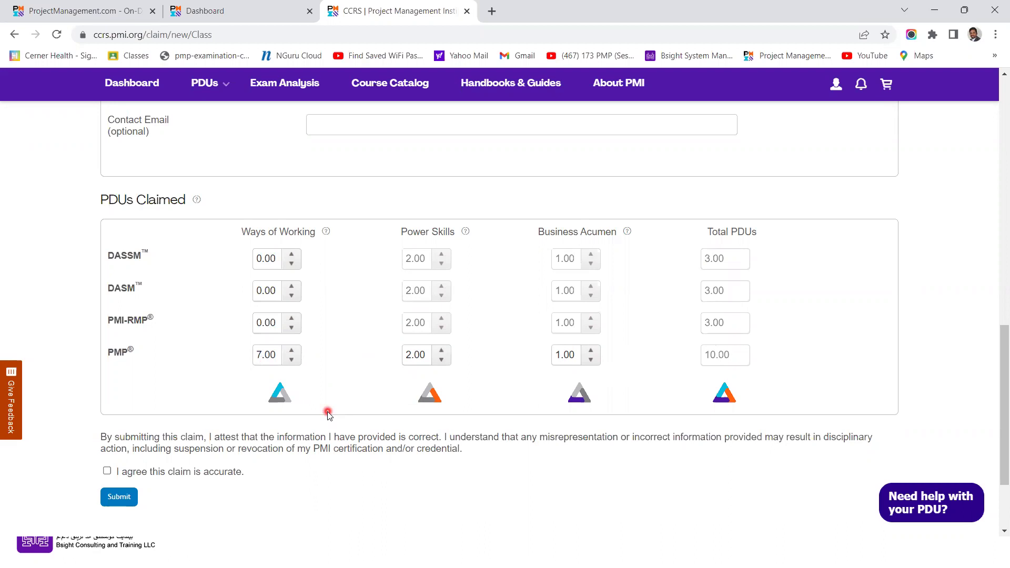
- Set the Ways of Working PDUs to 2 for PMI-RMP and to 1 each for DASM and DASSM
double_click(274, 323)
type("2")
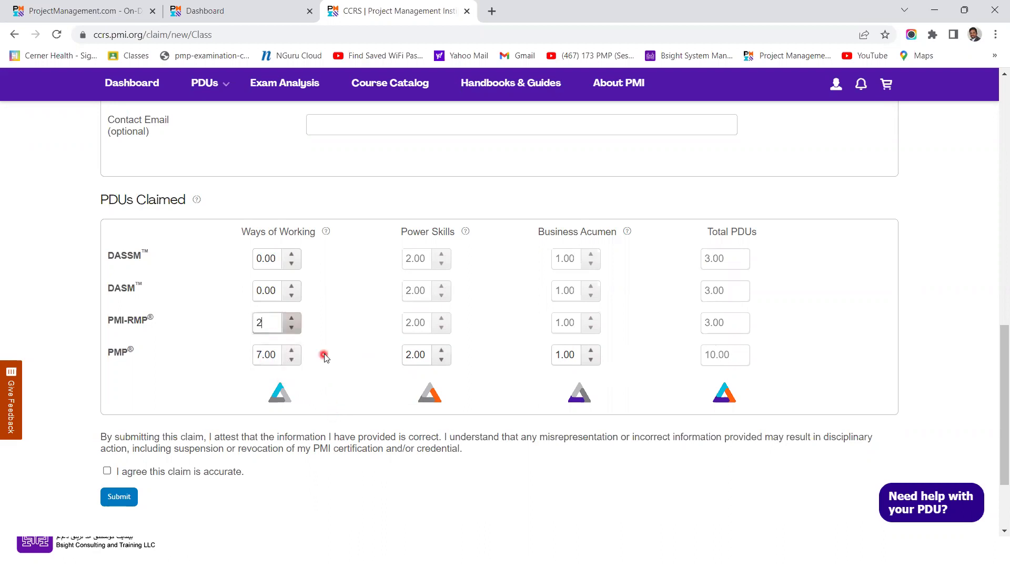
left_click(328, 354)
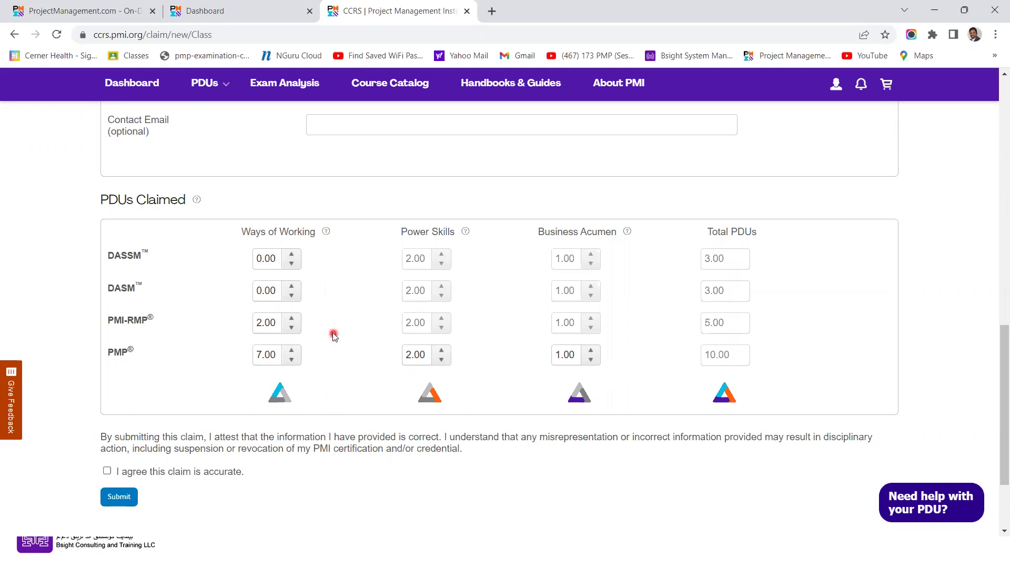
double_click(274, 294)
type("1")
double_click(275, 259)
type("1")
left_click(322, 270)
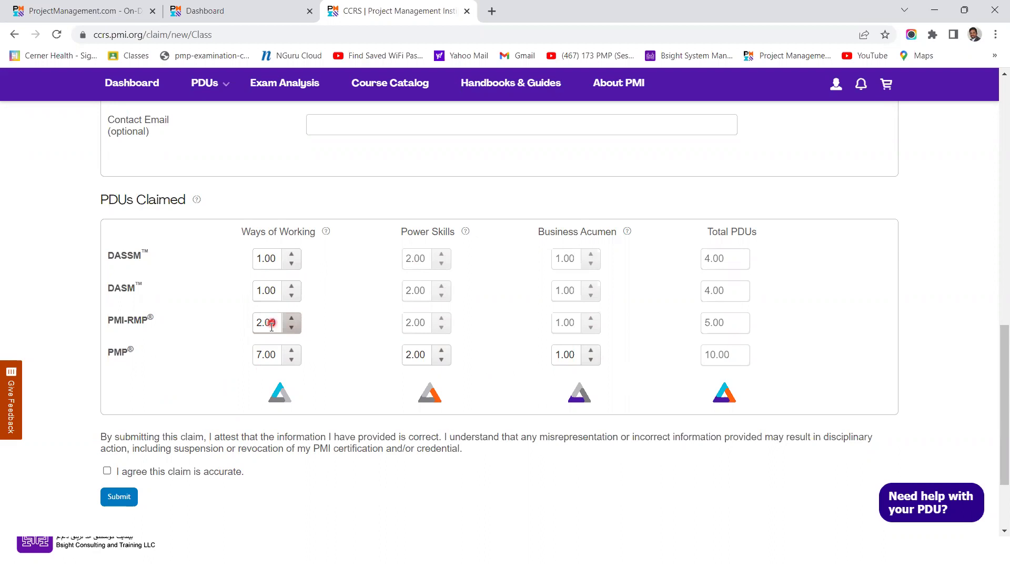
left_click_drag(278, 325, 239, 327)
left_click(257, 323)
left_click(277, 291)
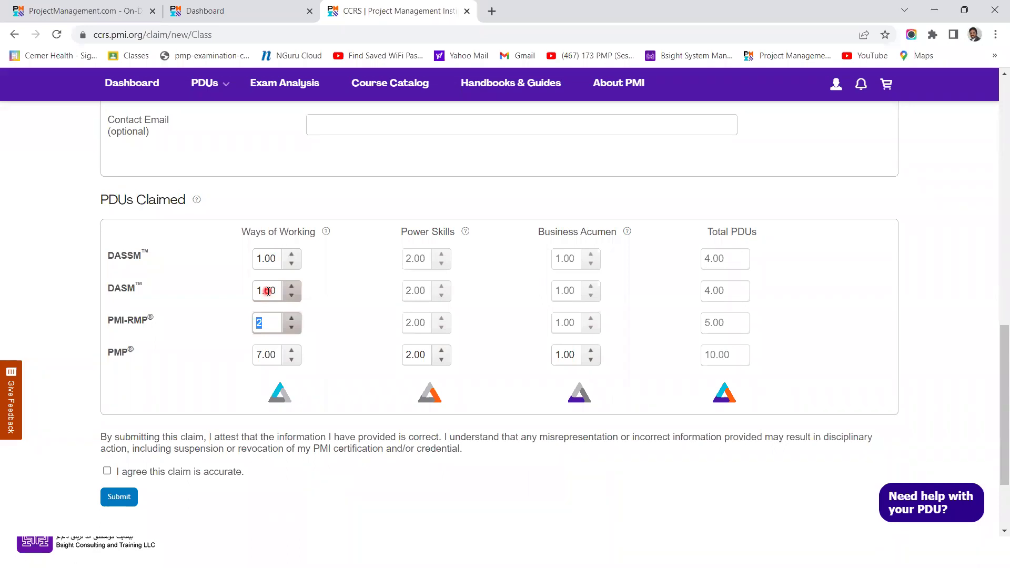
left_click(481, 463)
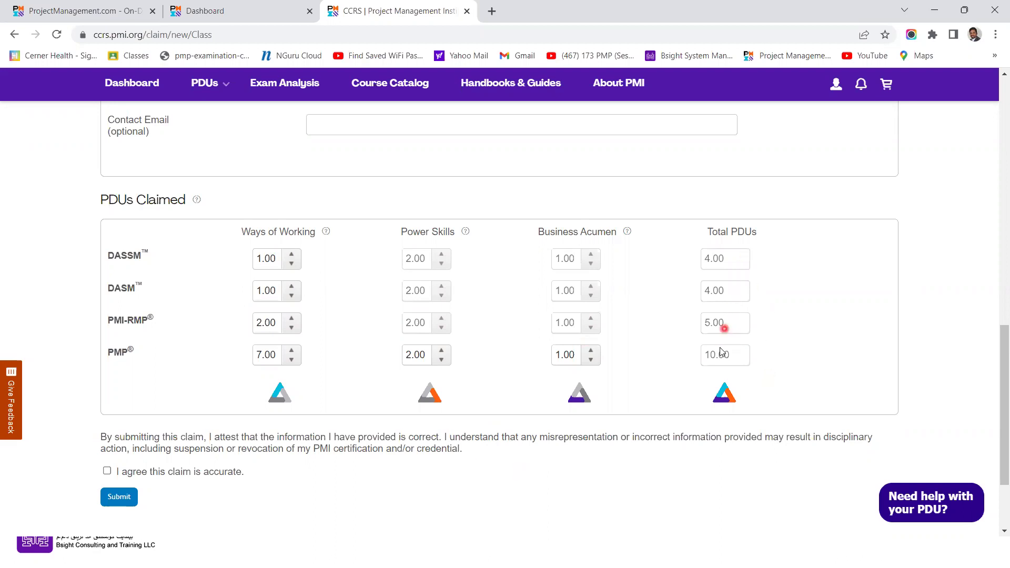
- Agree to the statement that the PDU claim is accurate
left_click(107, 471)
scroll(358, 427, "down", 2)
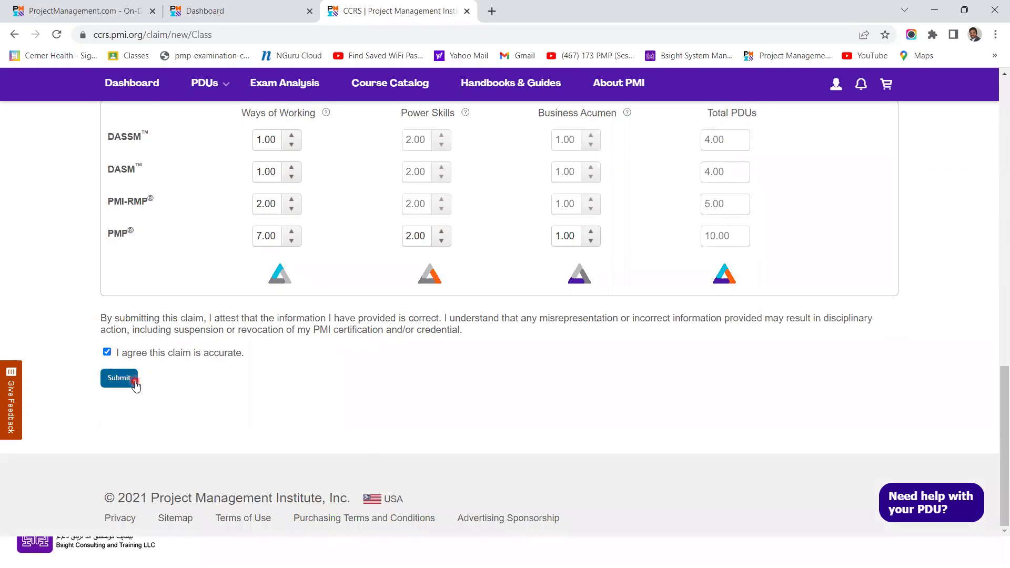
scroll(389, 382, "up", 10)
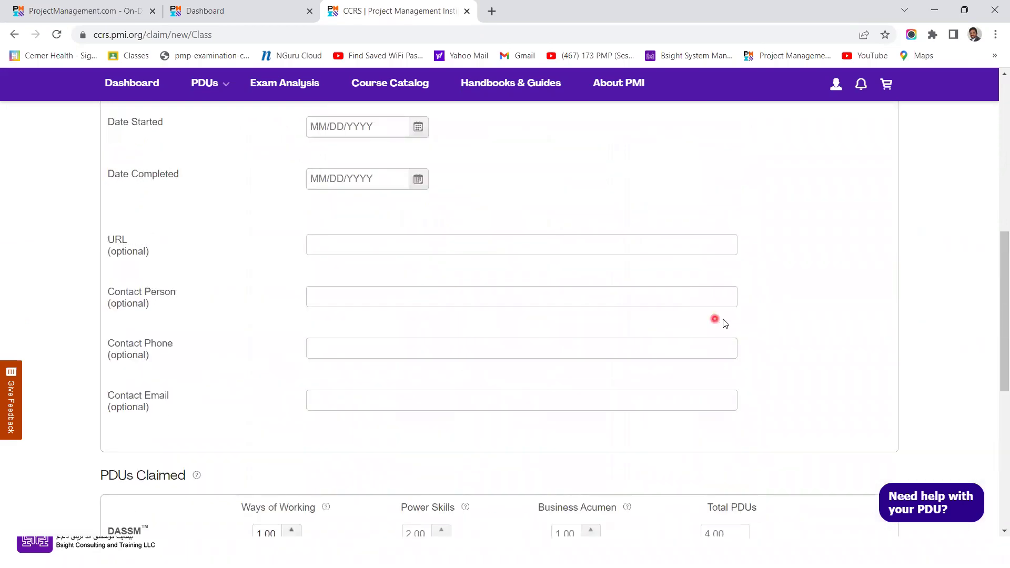
- Leave the Course or Training claim form without submitting it and return to the Report PDUs page
scroll(814, 300, "up", 3)
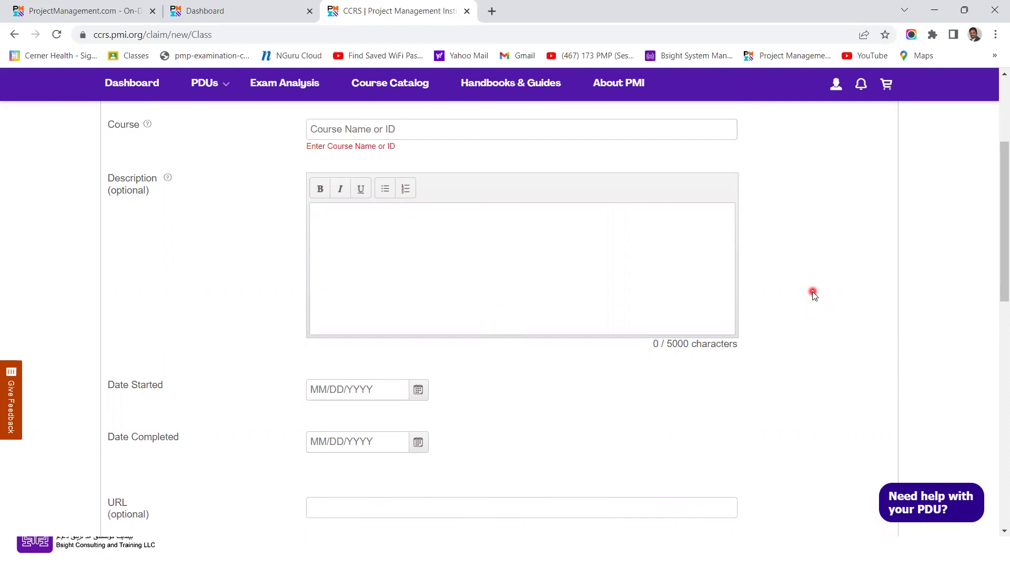
scroll(813, 296, "up", 5)
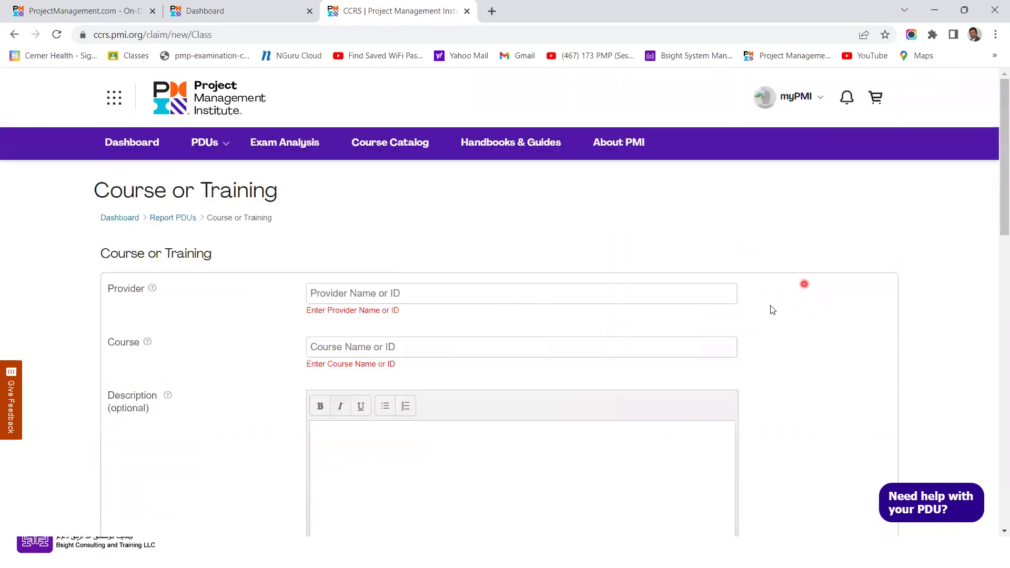
left_click(168, 219)
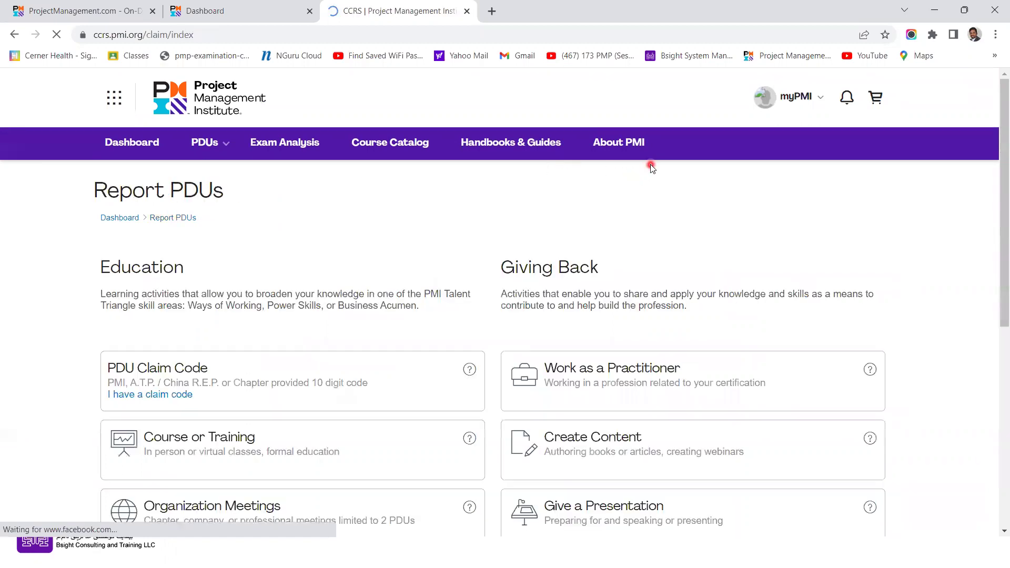
- Review the activity types available for reporting PDUs under Education and Giving Back
scroll(388, 343, "down", 3)
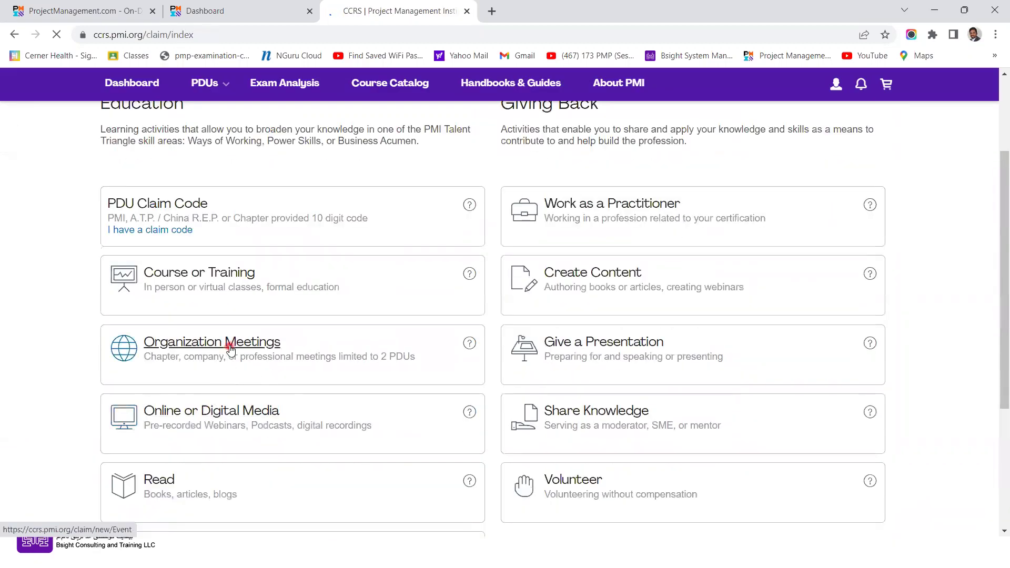
scroll(322, 317, "down", 3)
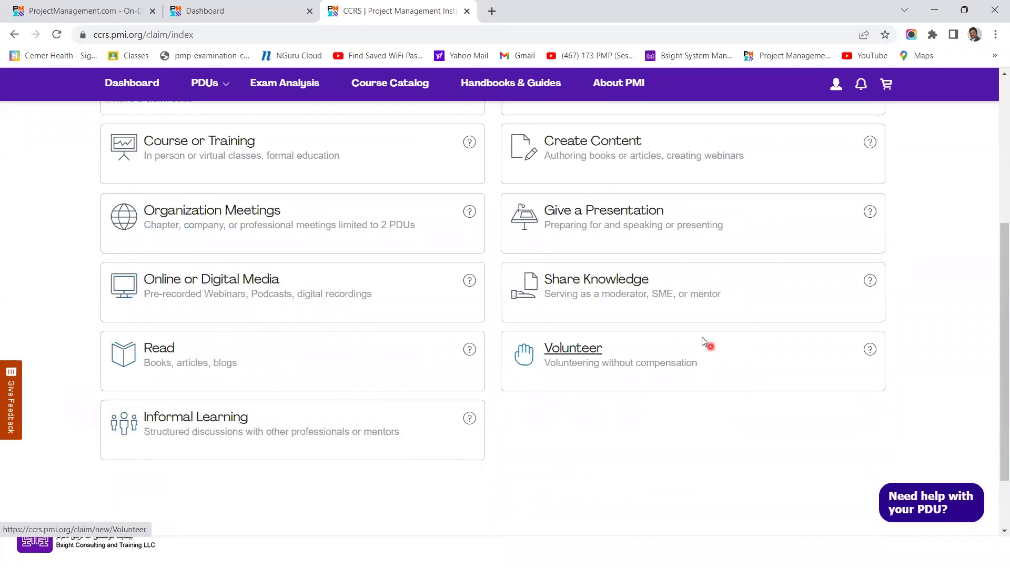
scroll(702, 340, "up", 1)
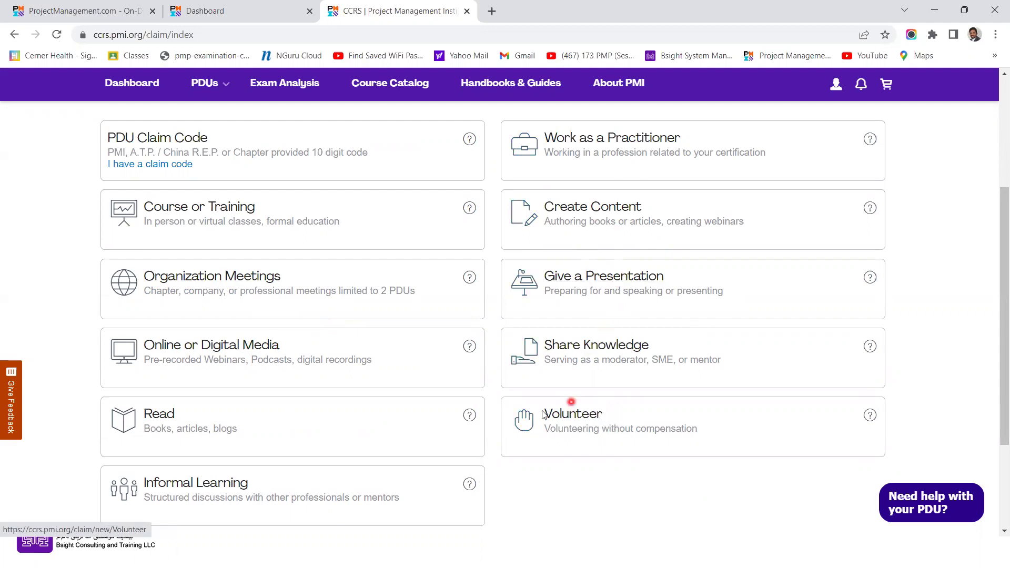
scroll(564, 406, "up", 2)
scroll(565, 406, "up", 3)
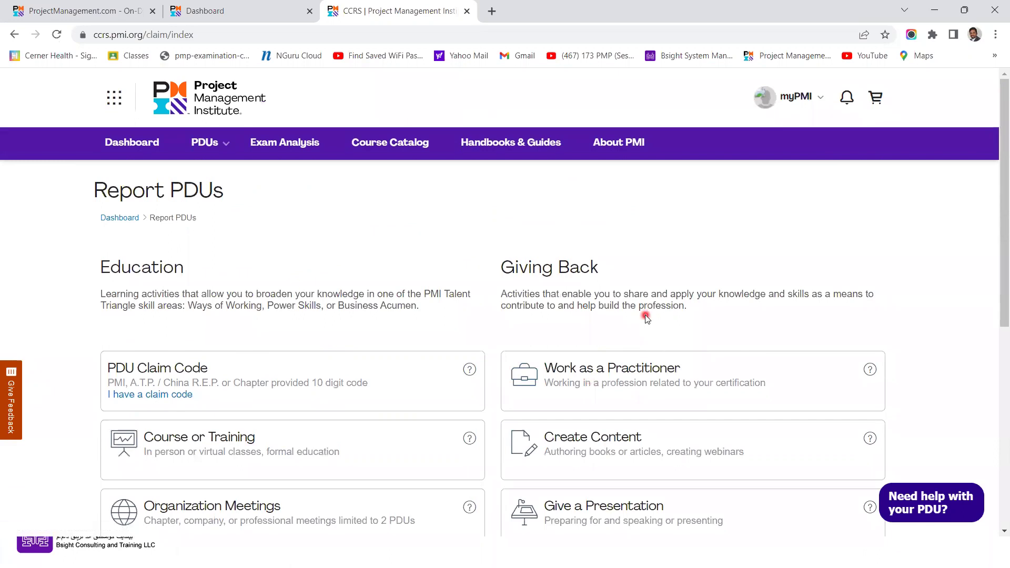
- Return to the CCRS Dashboard, review the DASM certification's PDU and claims summary, and minimize the browser
left_click(115, 220)
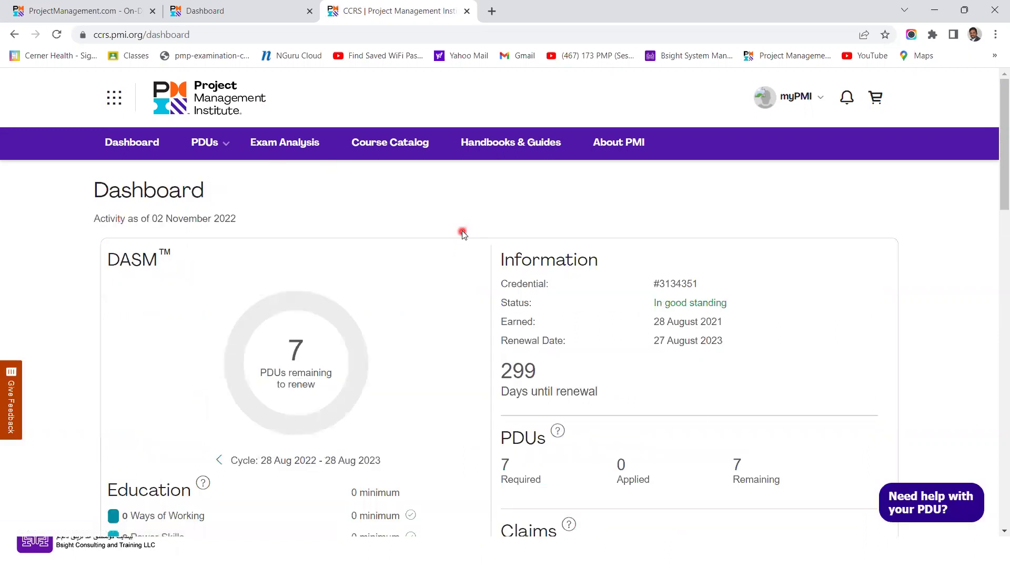
scroll(466, 230, "down", 3)
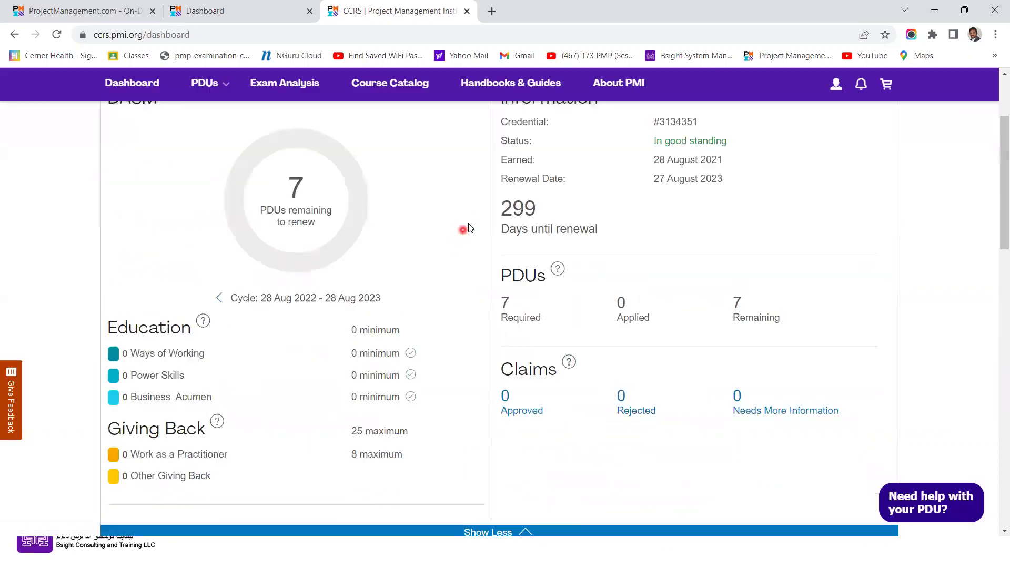
left_click(935, 10)
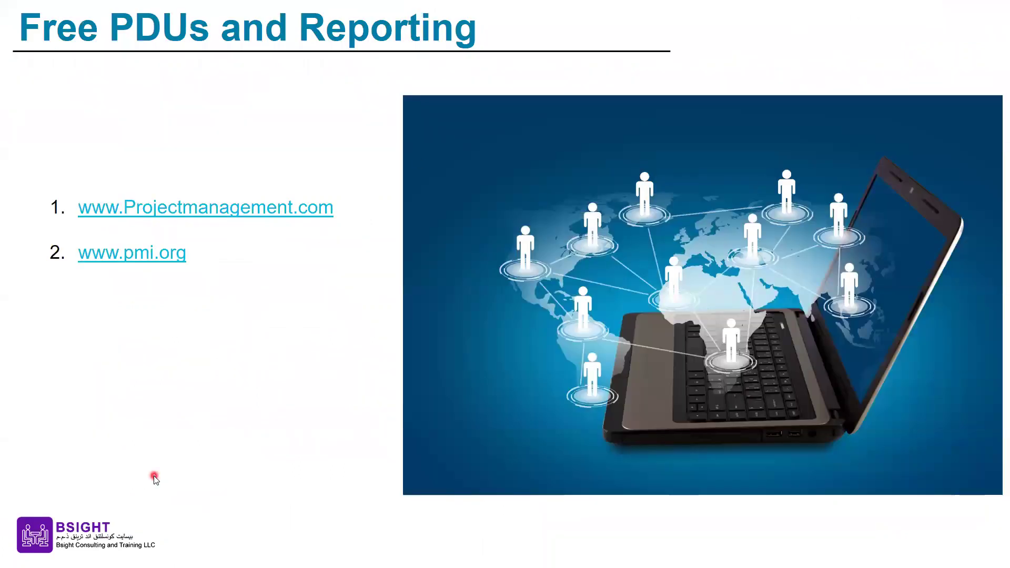
left_click(200, 410)
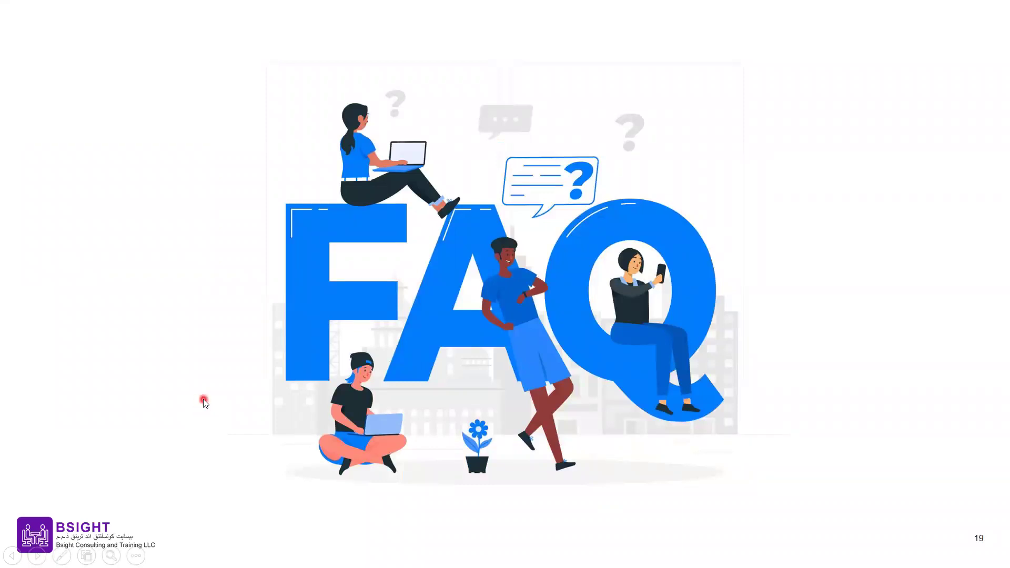
left_click(211, 403)
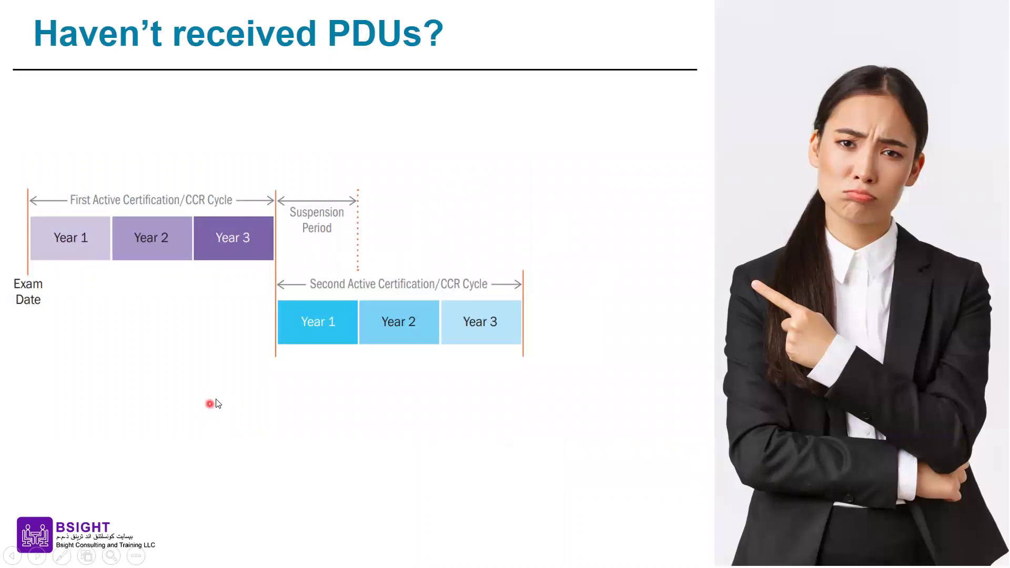
key("Left")
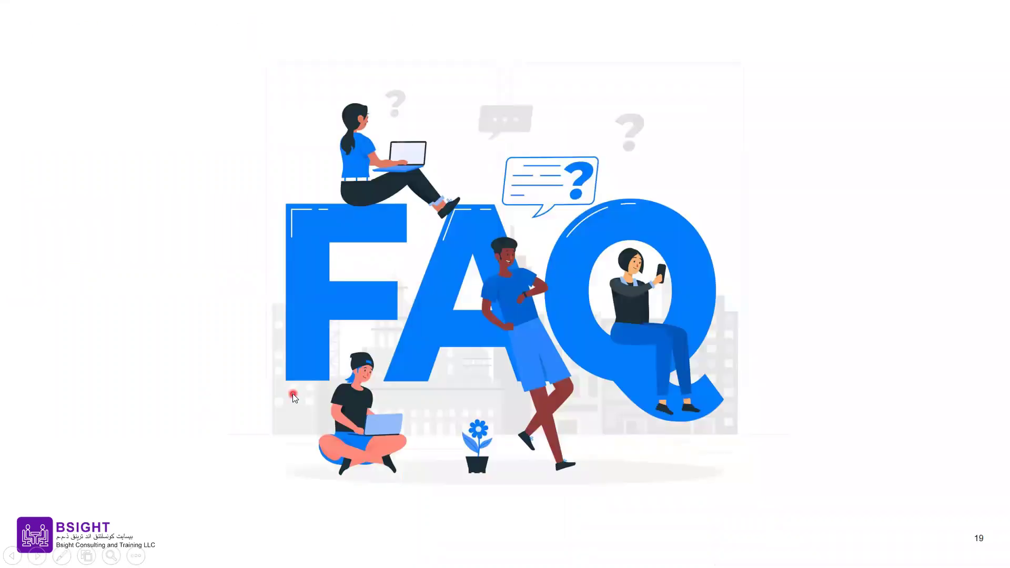
left_click(293, 398)
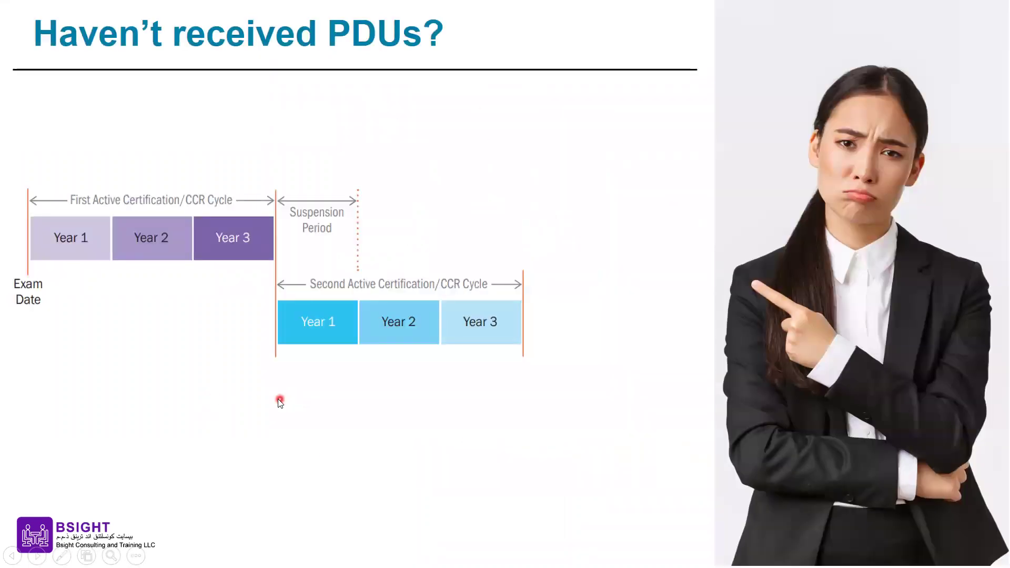